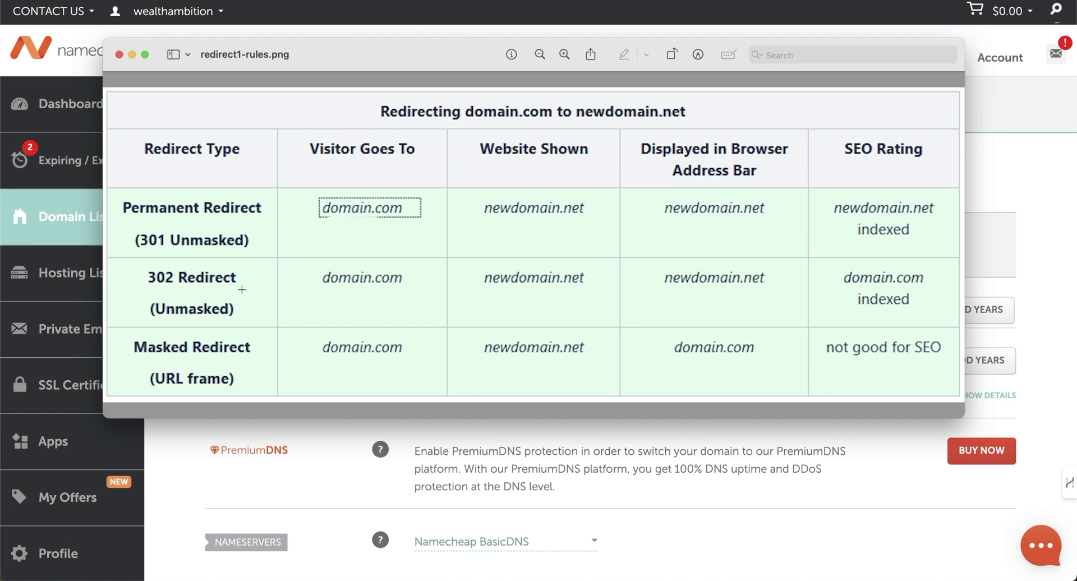
# Close the Preview image comparing redirect types to reveal the cryptopulse.cc details page.
pyautogui.click(491, 441)
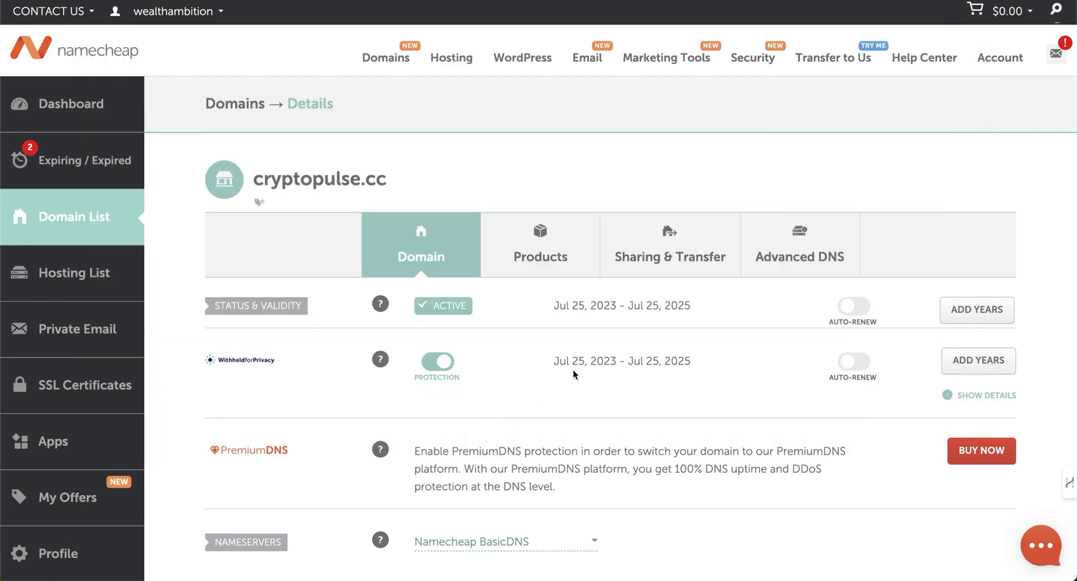
pyautogui.scroll(-3, 573, 369)
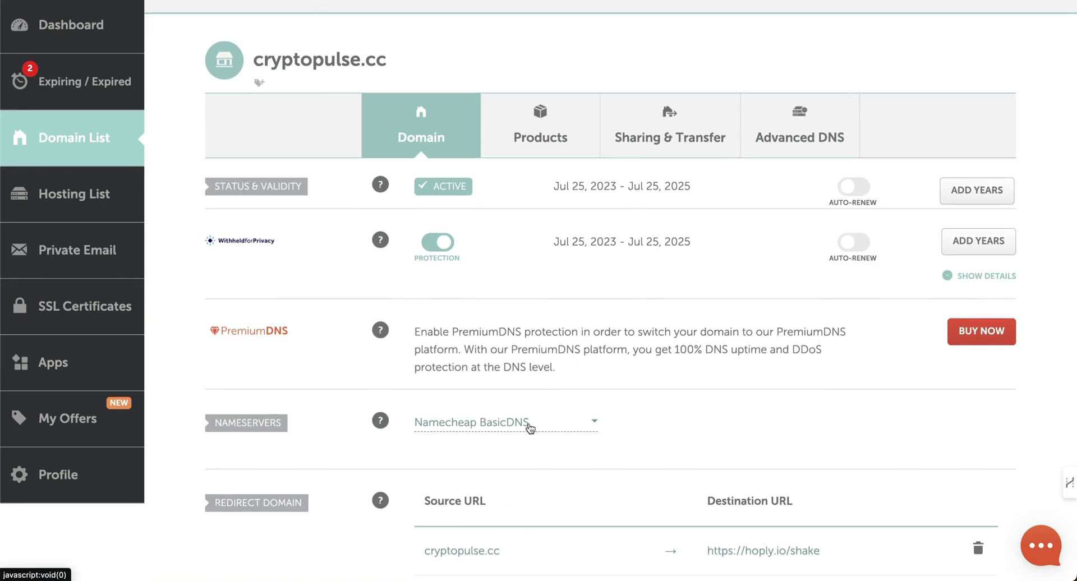
pyautogui.scroll(-1, 530, 410)
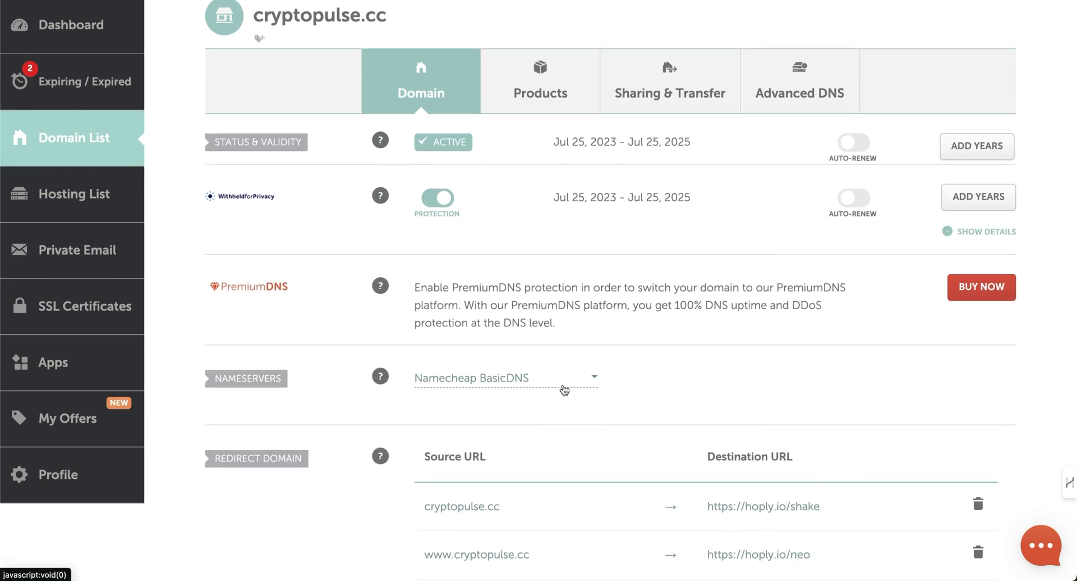
pyautogui.scroll(-1, 583, 387)
pyautogui.scroll(-1, 583, 392)
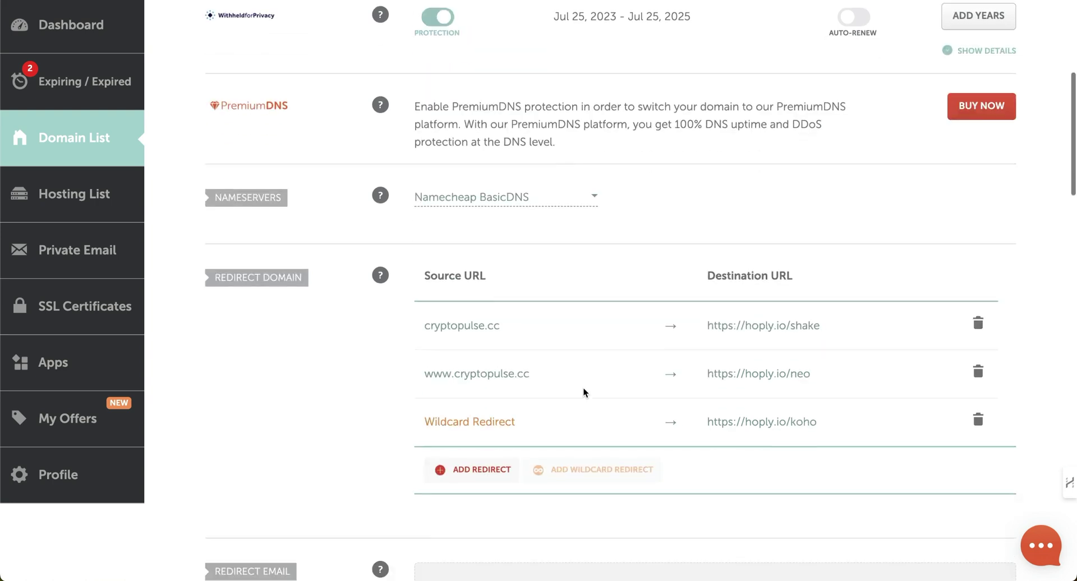
pyautogui.scroll(-1, 583, 392)
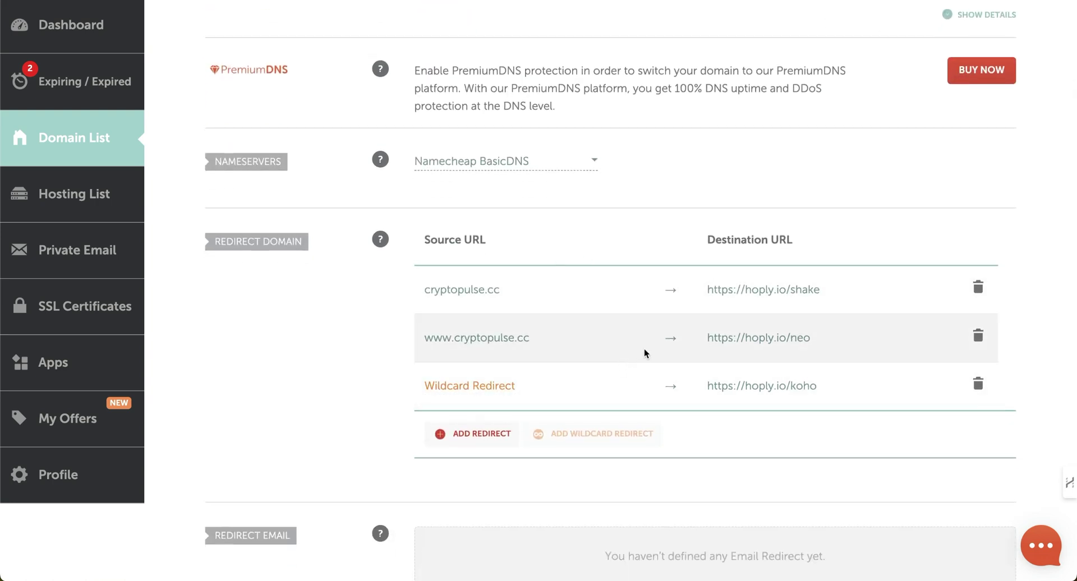
pyautogui.scroll(5, 646, 346)
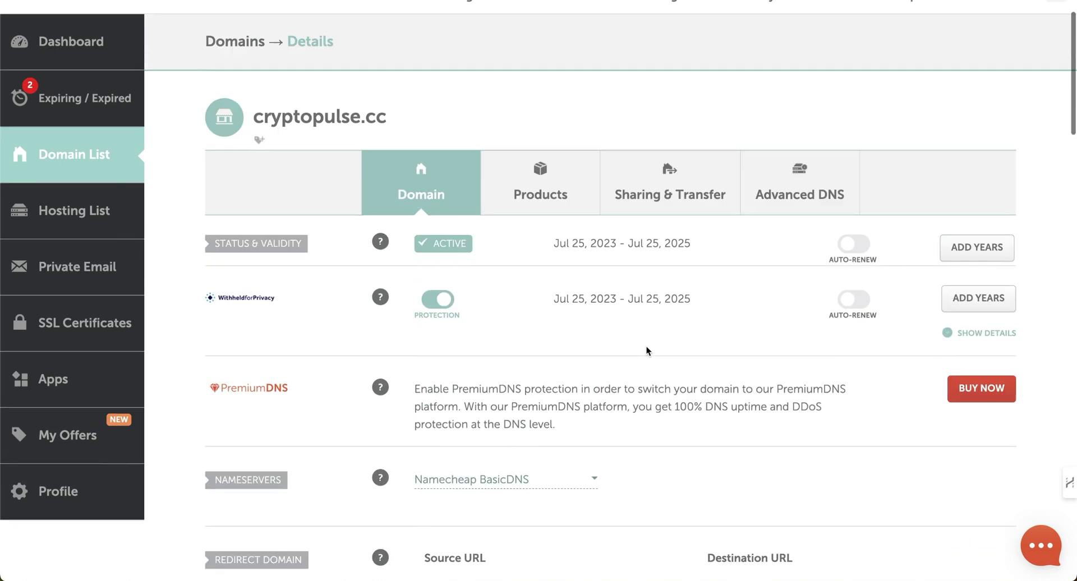
pyautogui.click(795, 179)
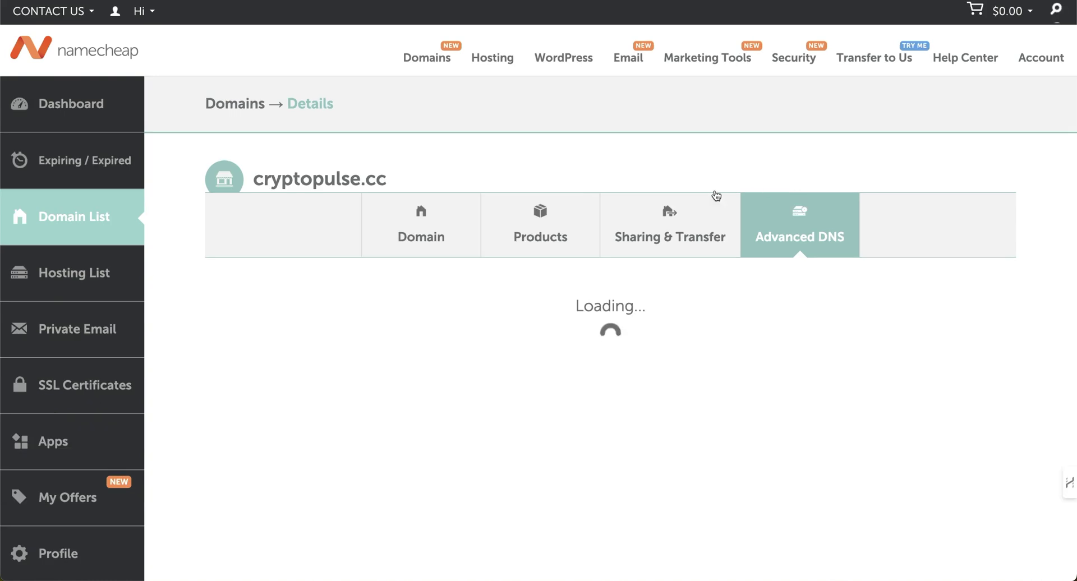
# Scroll through the Host Records table to review the *, @ and www redirects to hoply.io.
pyautogui.scroll(-3, 463, 283)
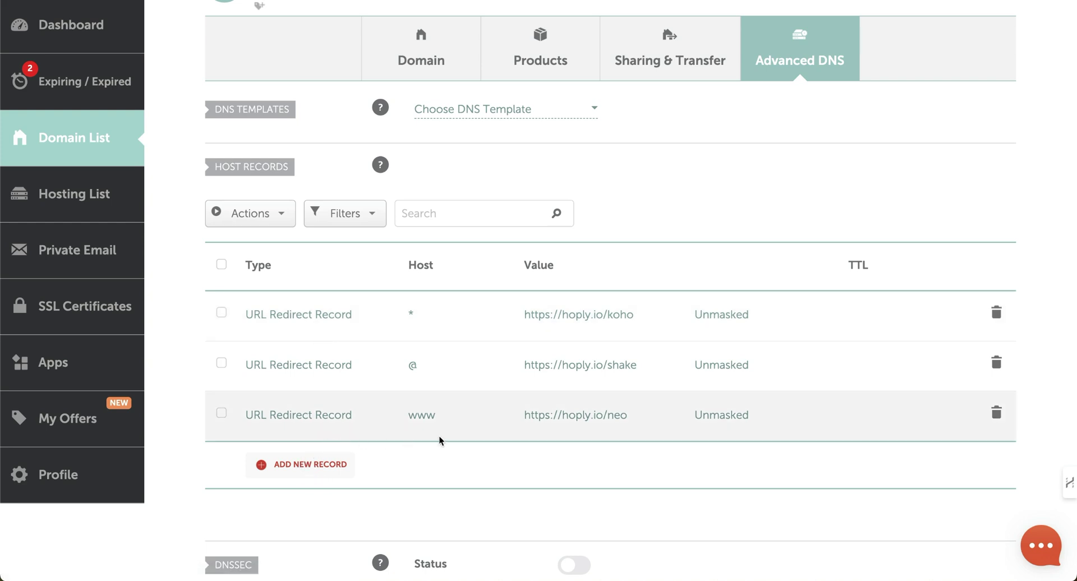
pyautogui.scroll(2, 377, 365)
pyautogui.scroll(2, 392, 225)
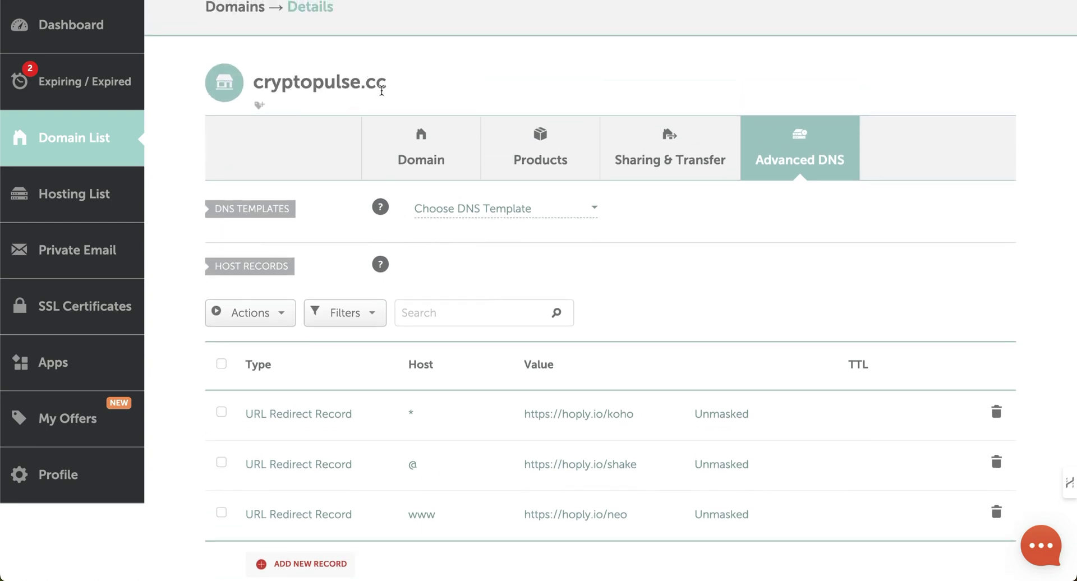
pyautogui.scroll(-4, 365, 202)
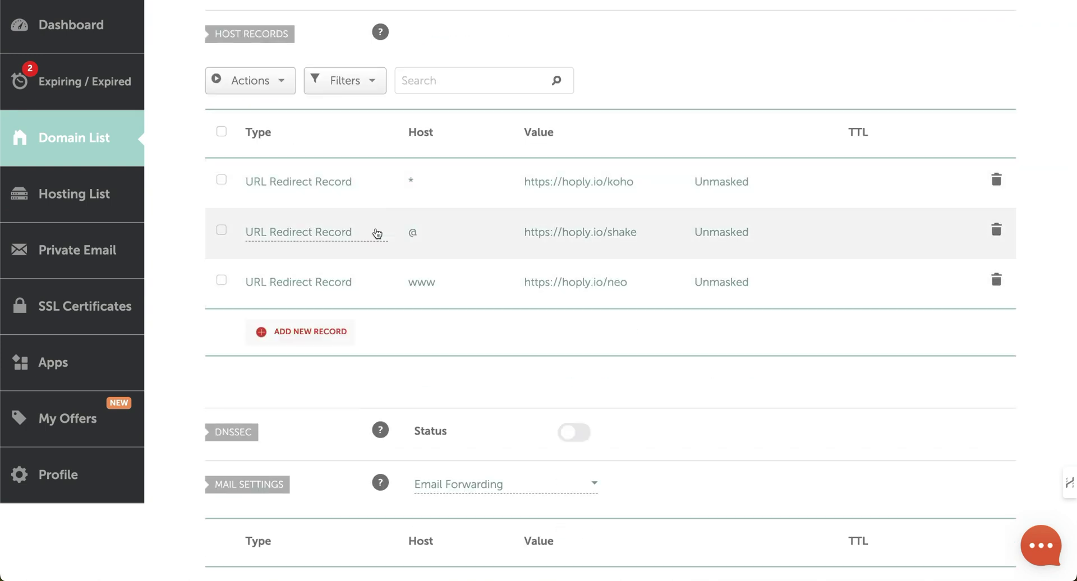
pyautogui.scroll(1, 372, 233)
pyautogui.scroll(3, 376, 228)
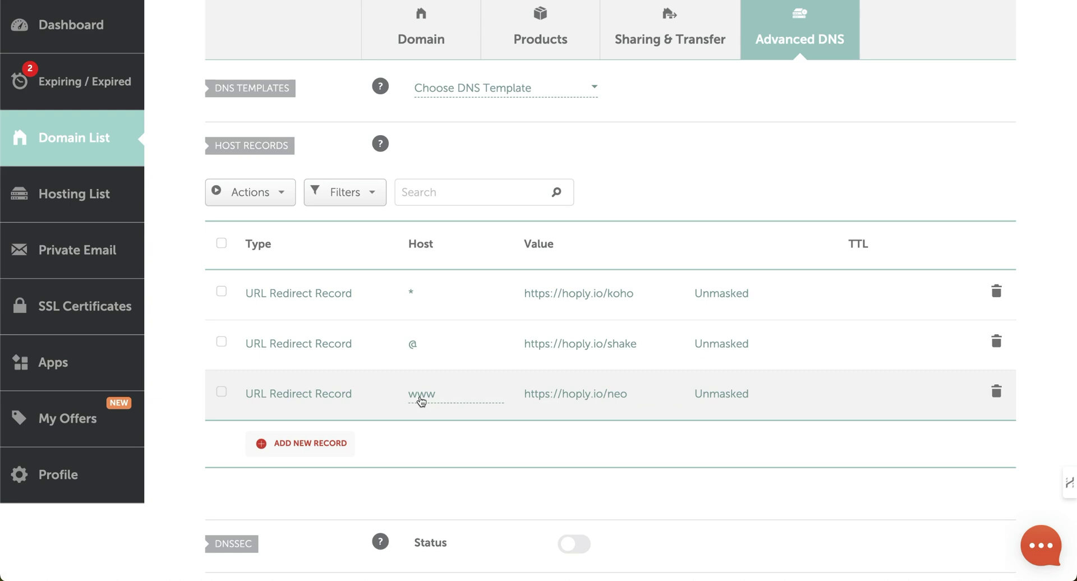
pyautogui.click(307, 444)
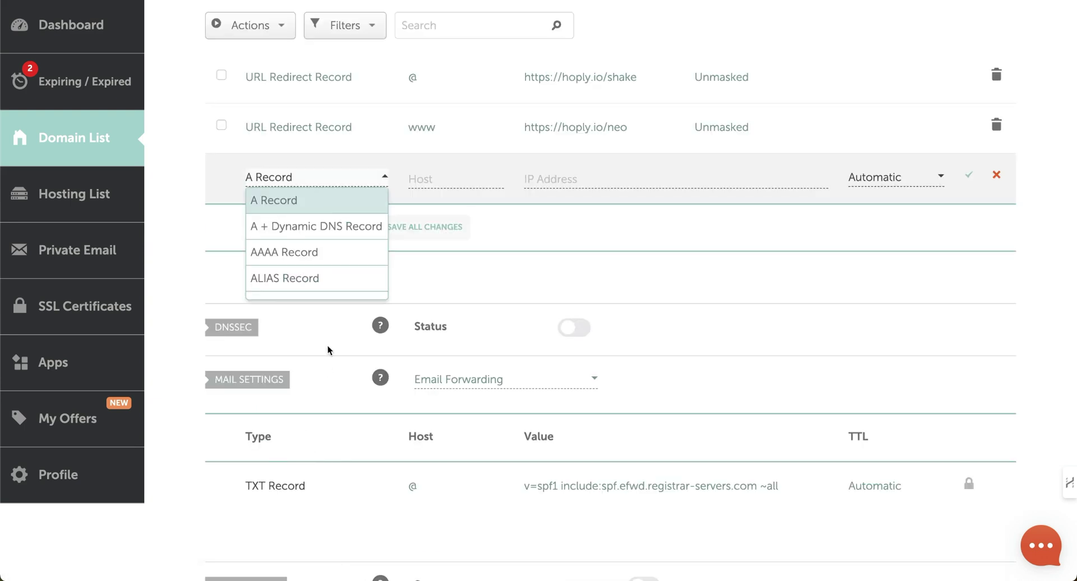
pyautogui.scroll(-1, 301, 261)
pyautogui.scroll(-2, 313, 265)
pyautogui.scroll(-2, 306, 279)
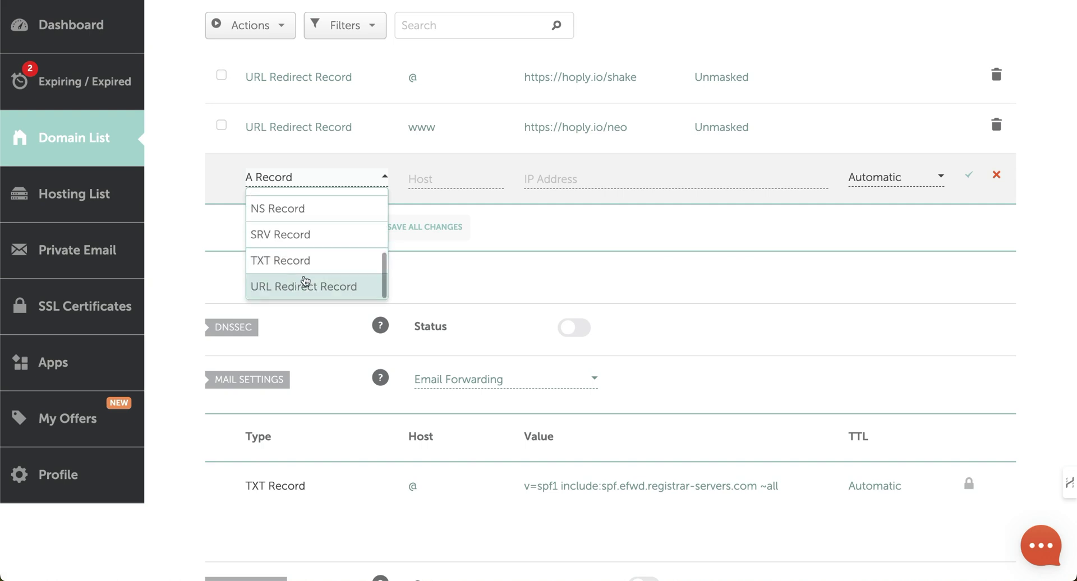
pyautogui.click(305, 283)
pyautogui.click(424, 175)
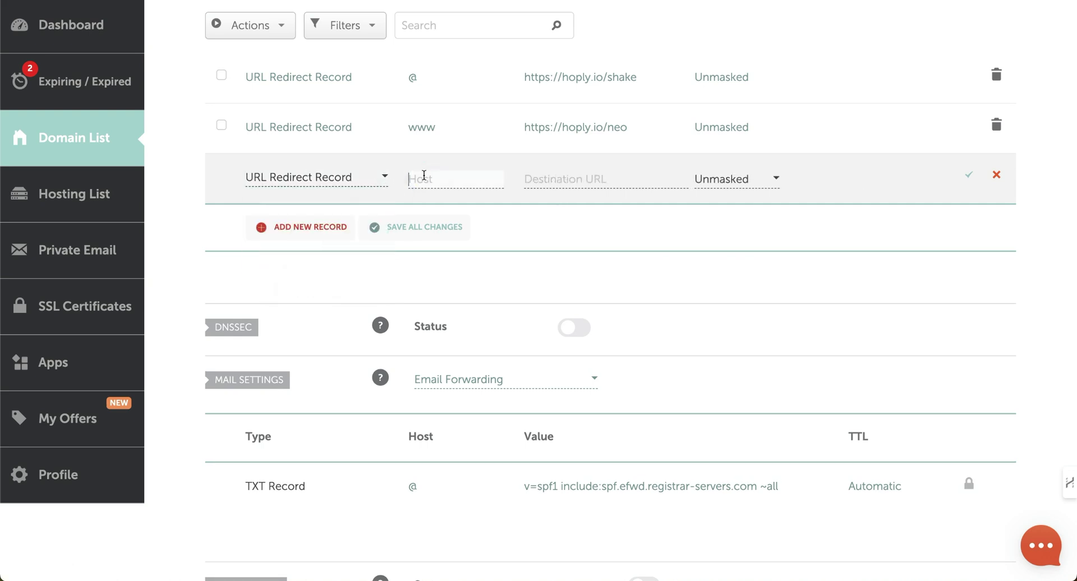
pyautogui.write('webinar')
pyautogui.click(534, 178)
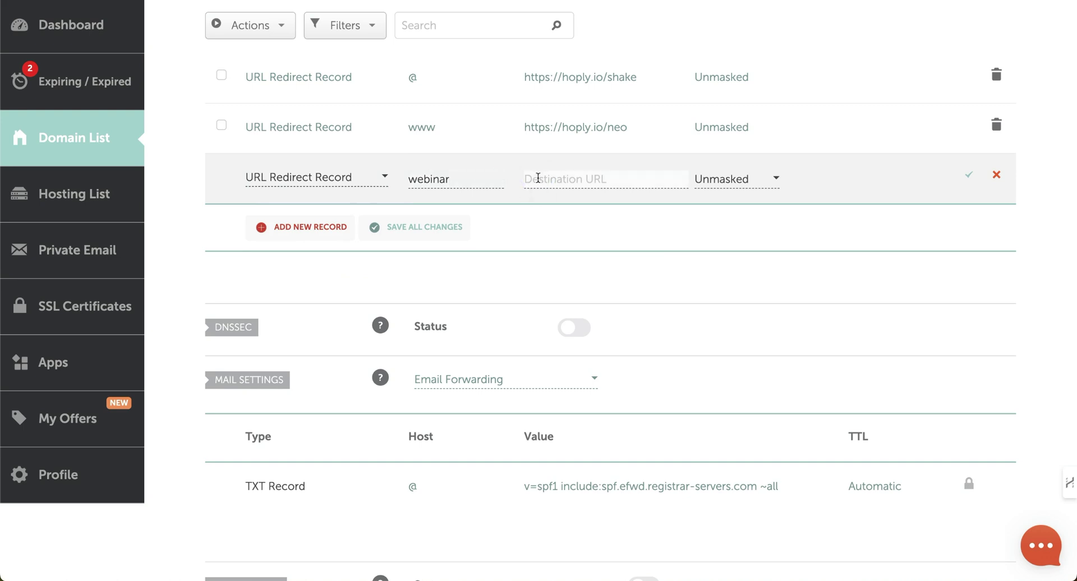
pyautogui.write('https://')
pyautogui.write('google.com')
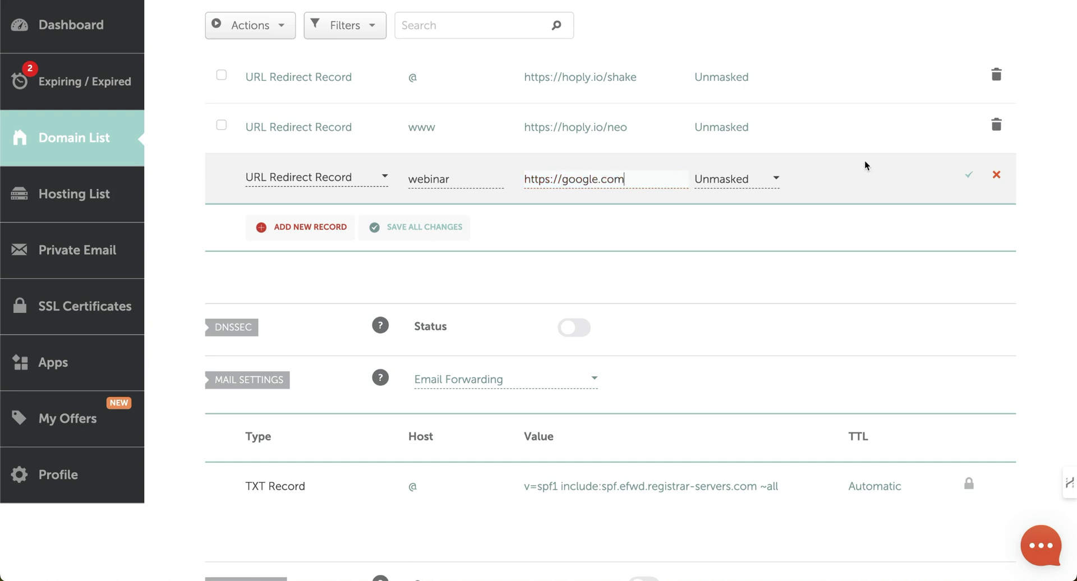
pyautogui.click(996, 175)
pyautogui.scroll(1, 870, 199)
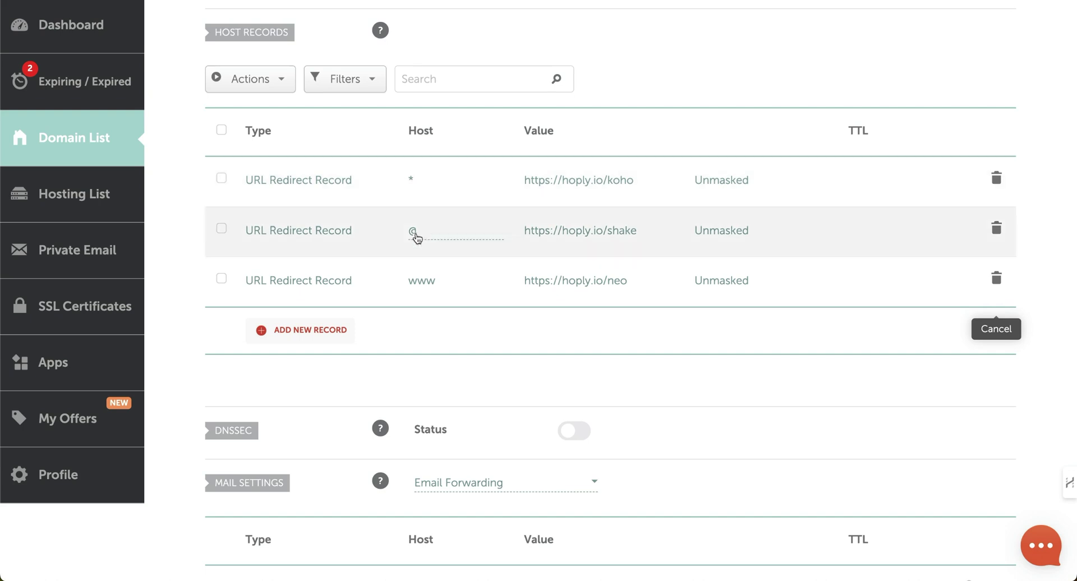
pyautogui.click(323, 335)
pyautogui.scroll(-3, 320, 259)
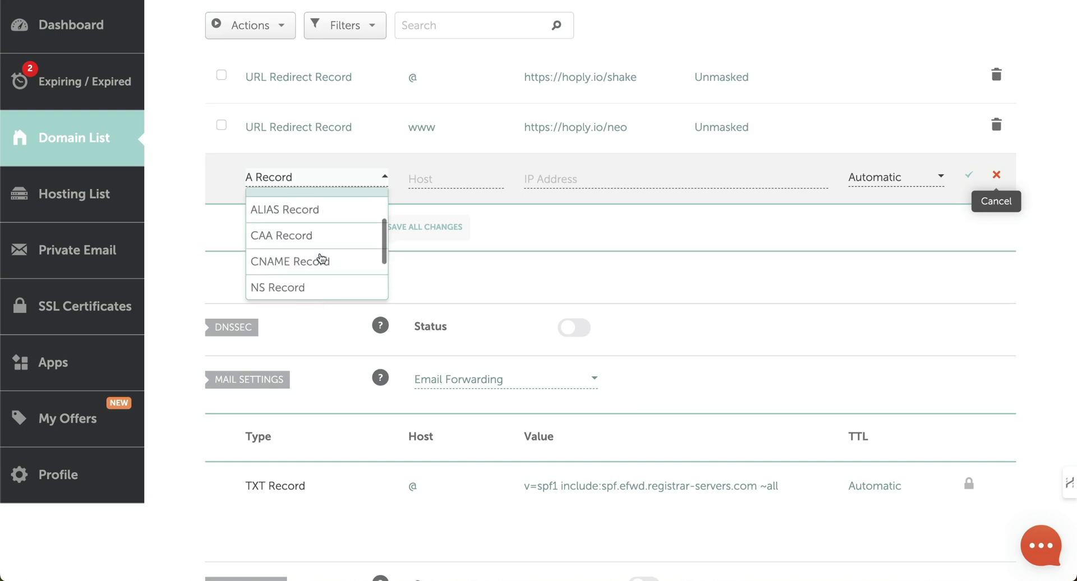
pyautogui.scroll(-3, 317, 266)
pyautogui.click(316, 285)
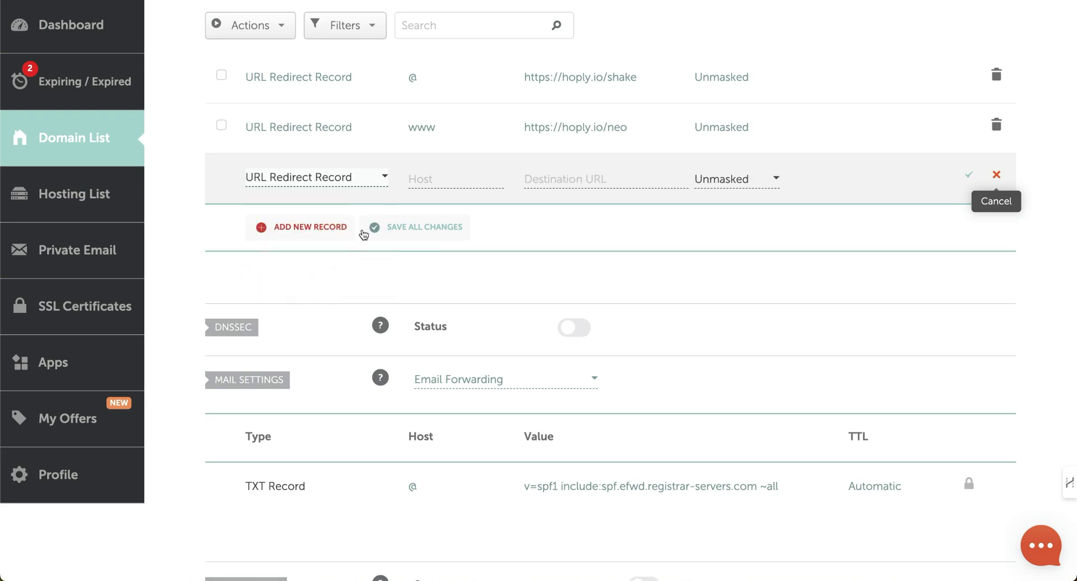
pyautogui.click(426, 178)
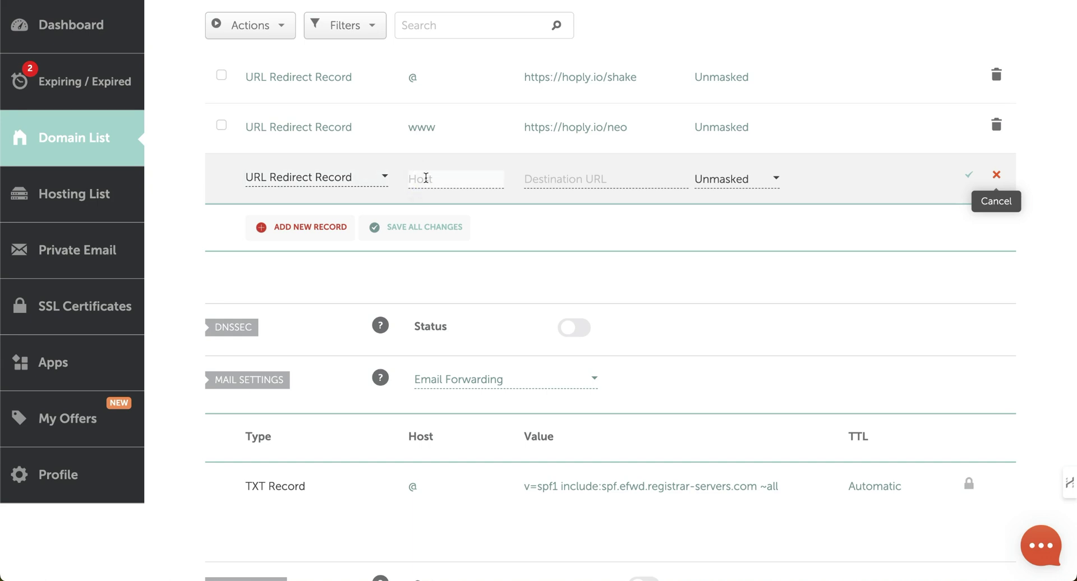
pyautogui.write('*')
pyautogui.click(560, 180)
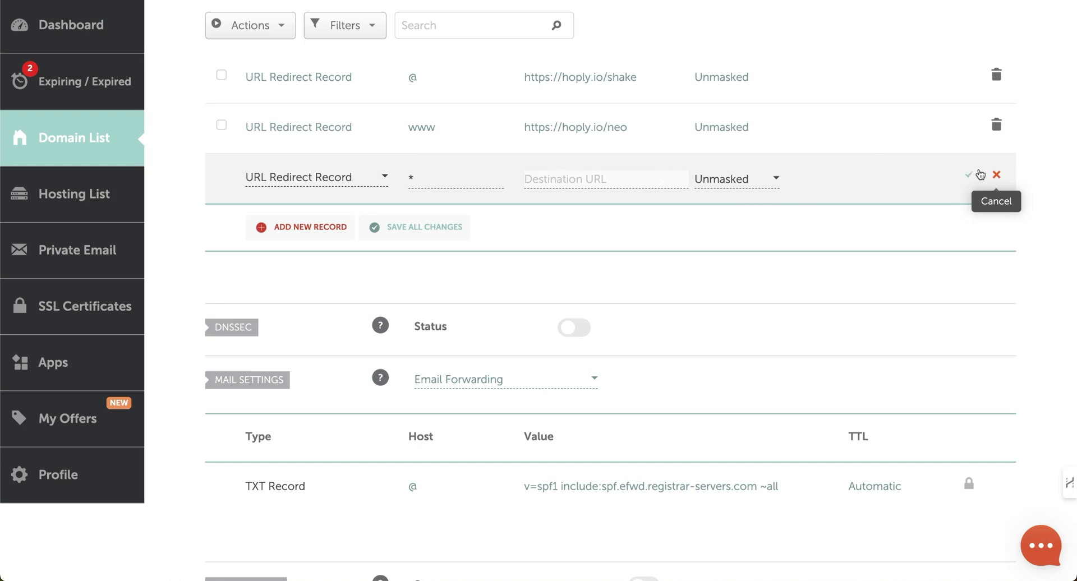
pyautogui.click(997, 174)
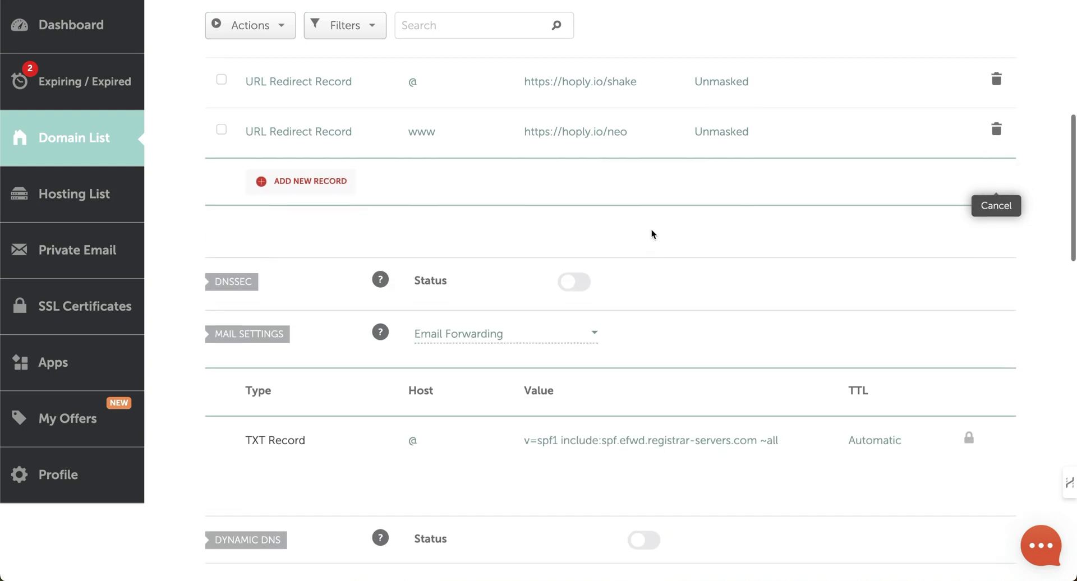
pyautogui.scroll(5, 651, 233)
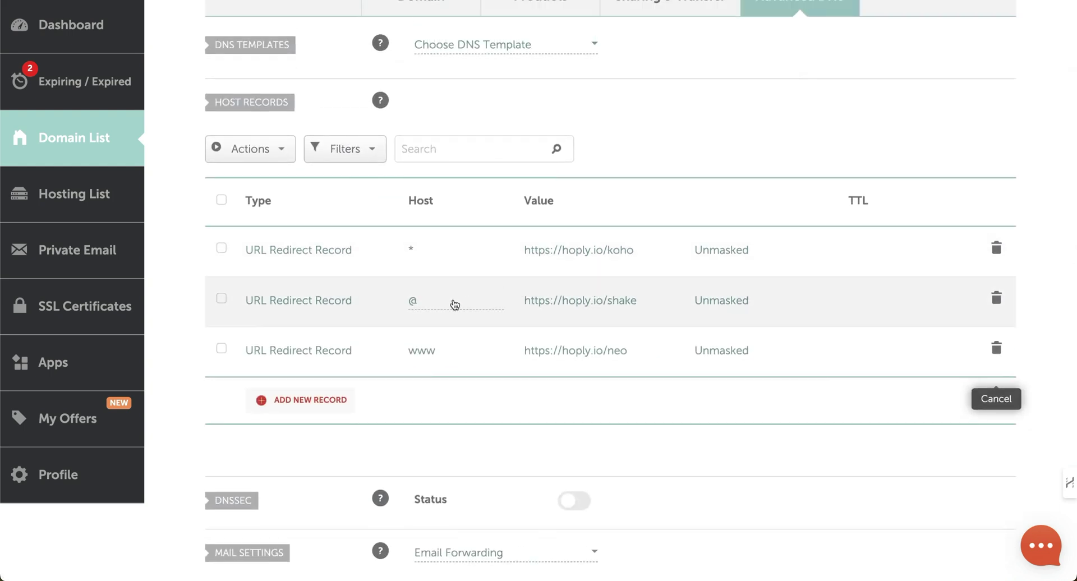